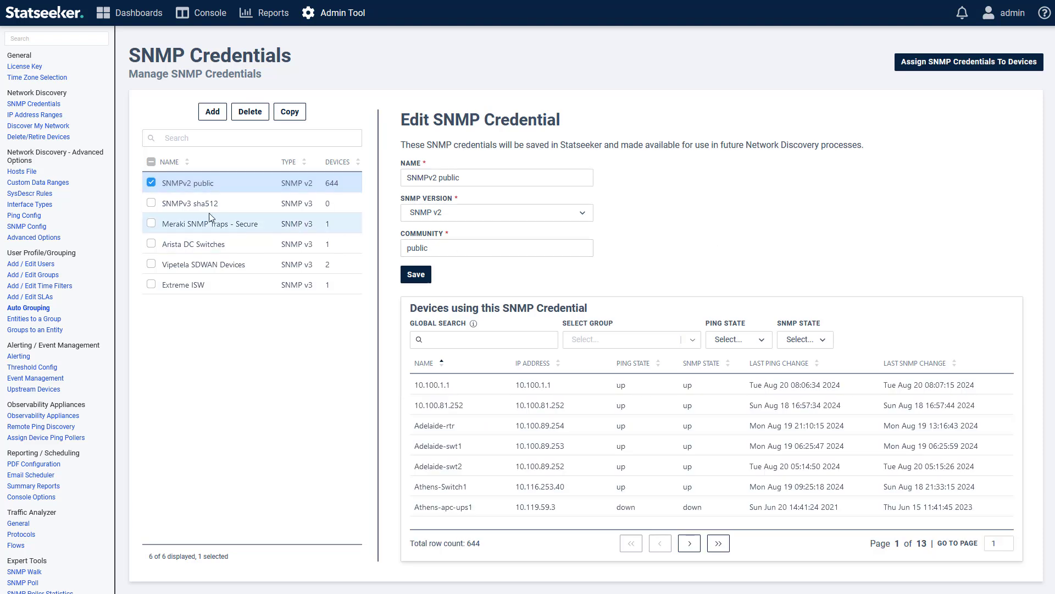
# - Inspect the SNMPv3 sha512 credential's settings, including the available authentication and privacy options
pyautogui.click(183, 204)
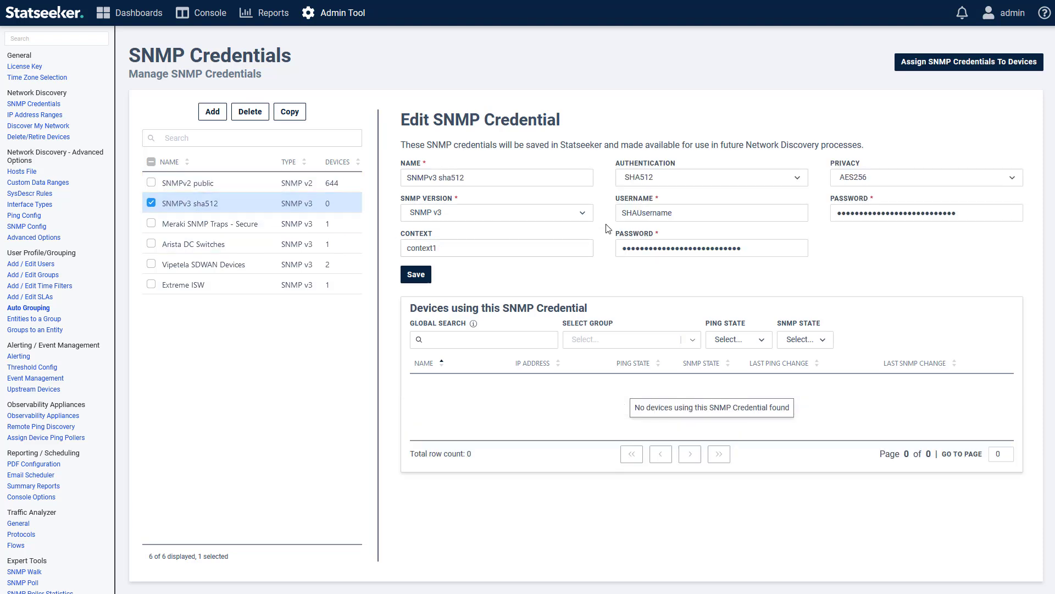
pyautogui.click(798, 183)
pyautogui.click(1019, 184)
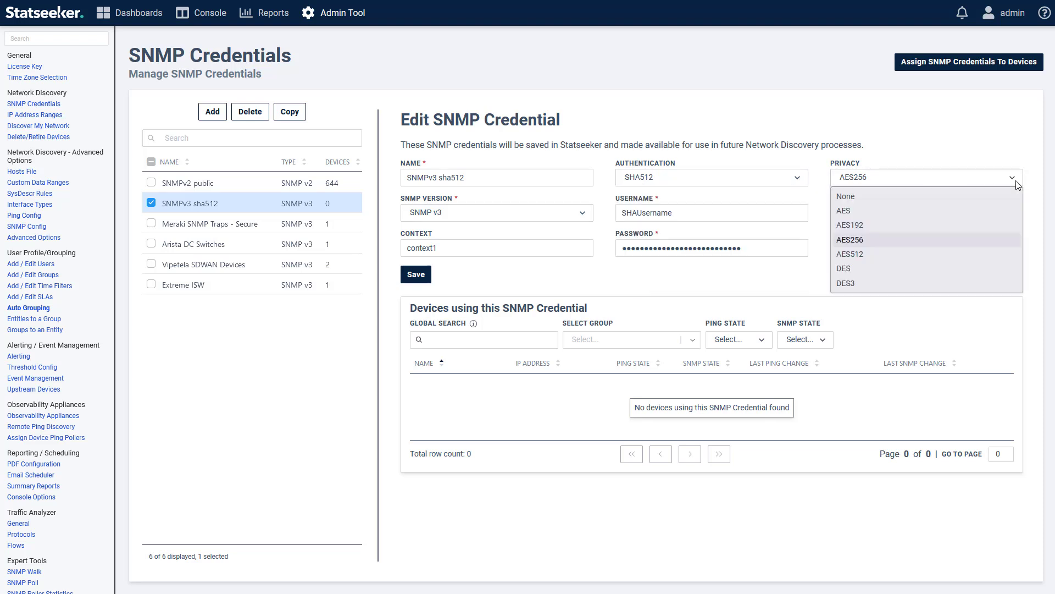
pyautogui.click(673, 133)
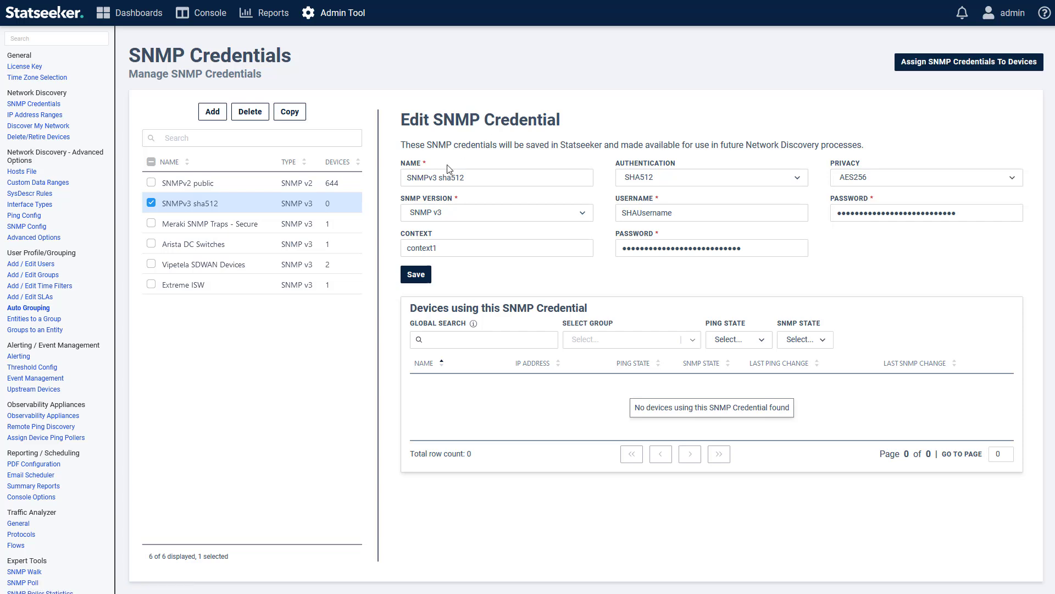
# - Review the include and exclude ranges of the Main Office Subnets entry in IP Address Ranges
pyautogui.click(37, 116)
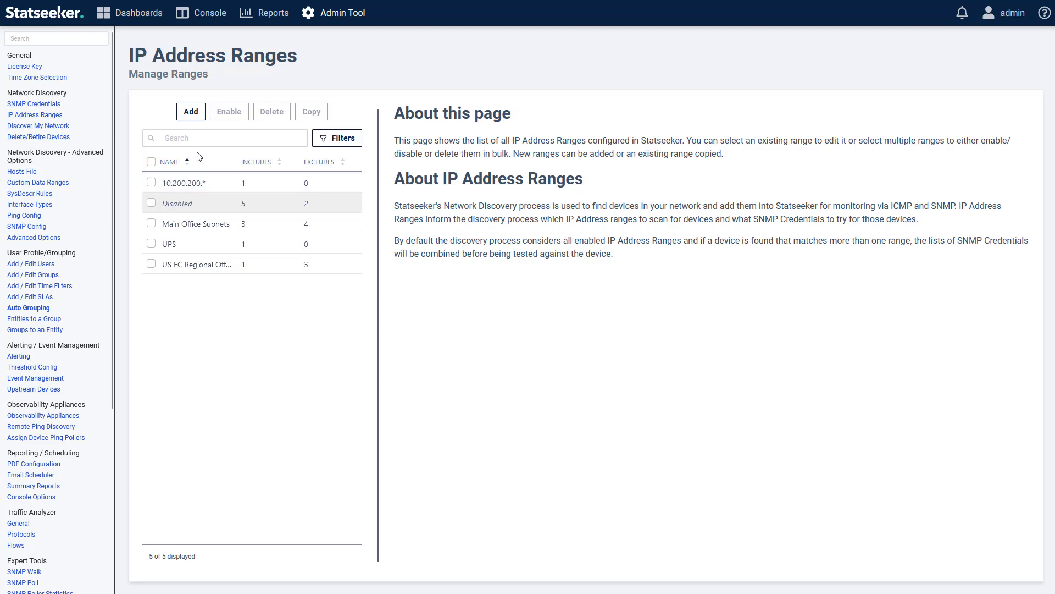
pyautogui.click(201, 225)
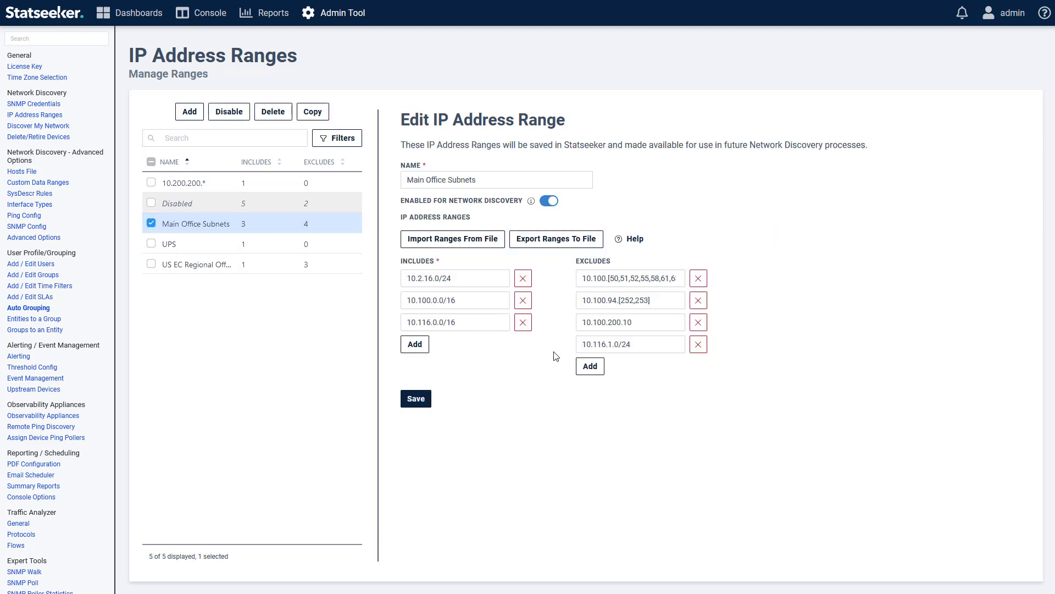
# - Open the Network Discovery customization and limit the scanned IP address ranges to Main Office Subnets only
pyautogui.click(46, 128)
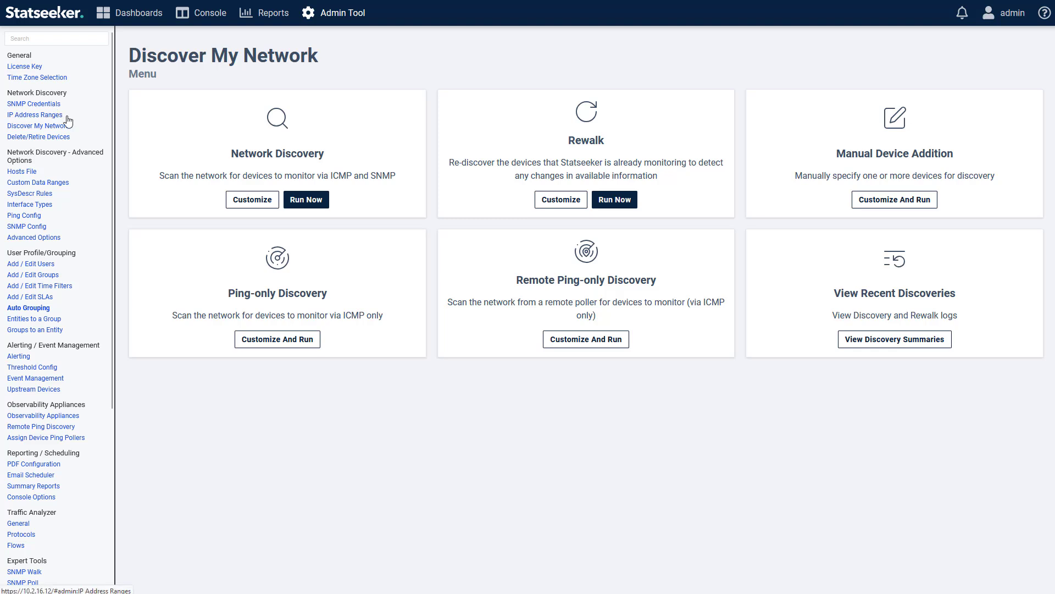
pyautogui.click(267, 207)
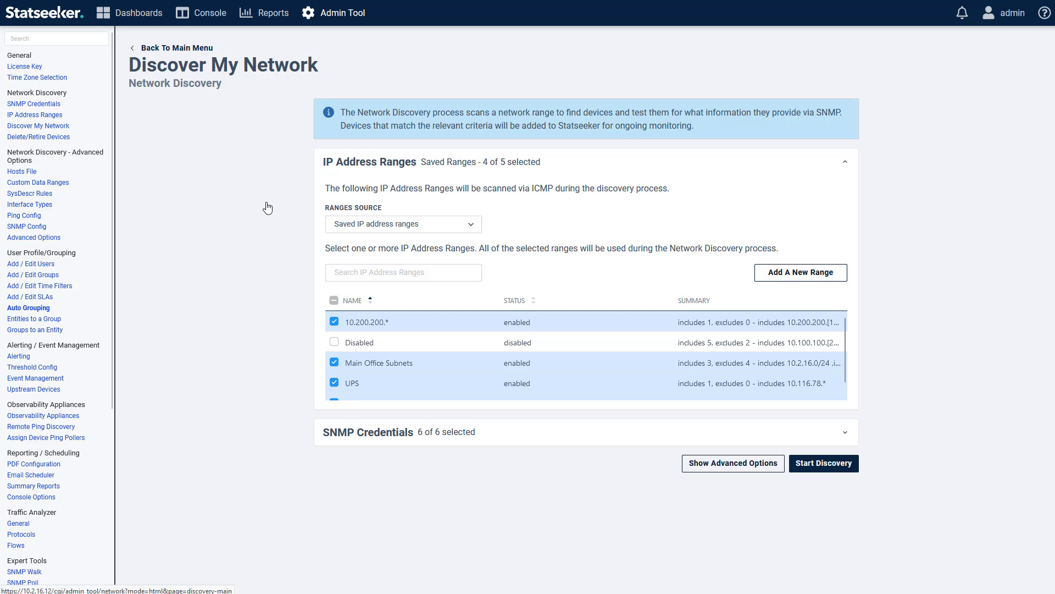
pyautogui.click(334, 301)
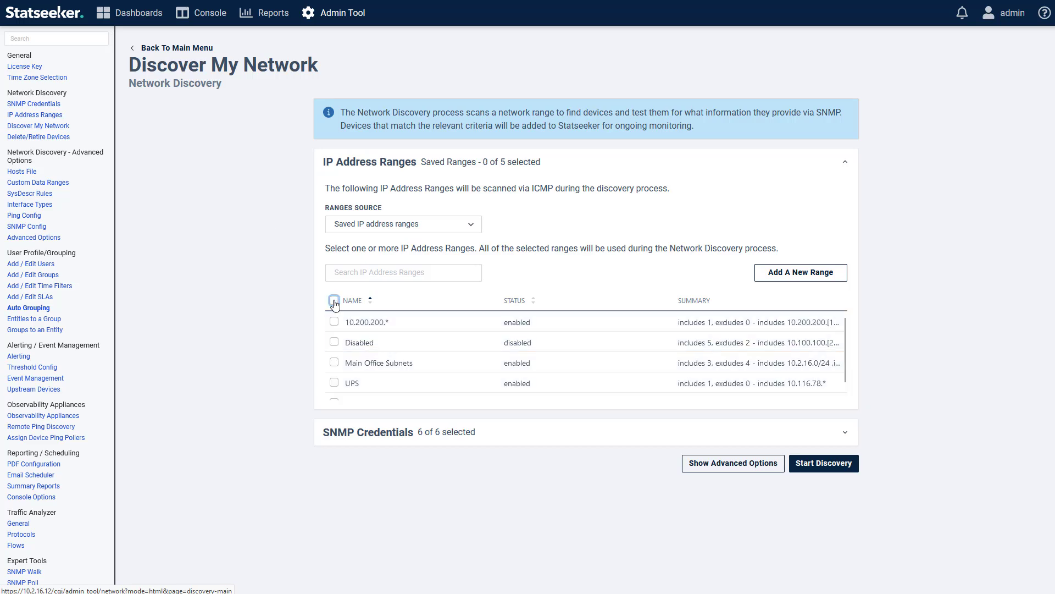
pyautogui.click(334, 364)
# - Restrict the SNMP credentials tested during the discovery to SNMPv2 public only
pyautogui.click(523, 432)
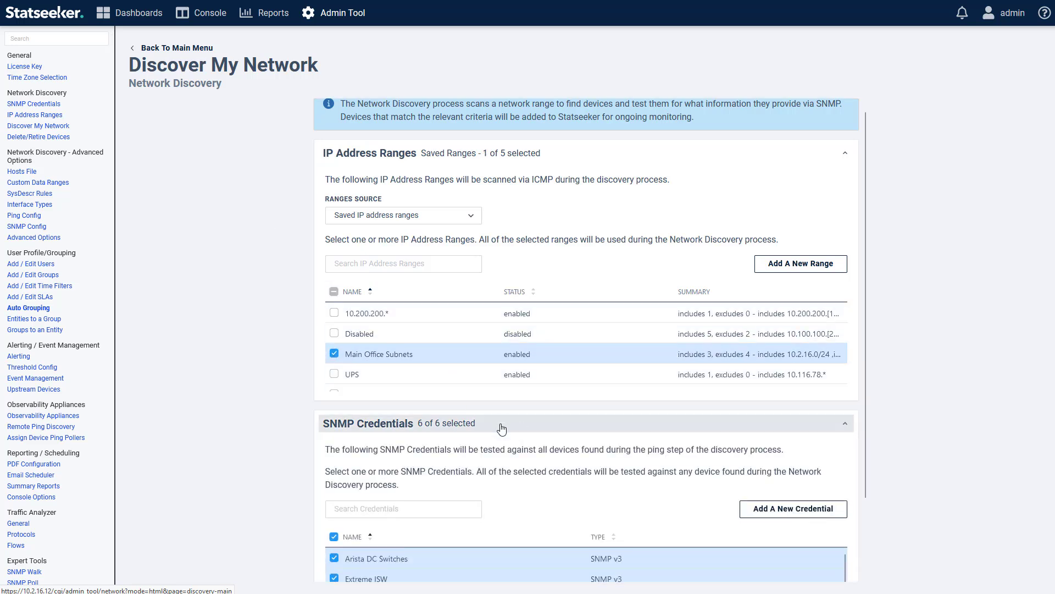
pyautogui.click(340, 447)
pyautogui.scroll(-2, 354, 476)
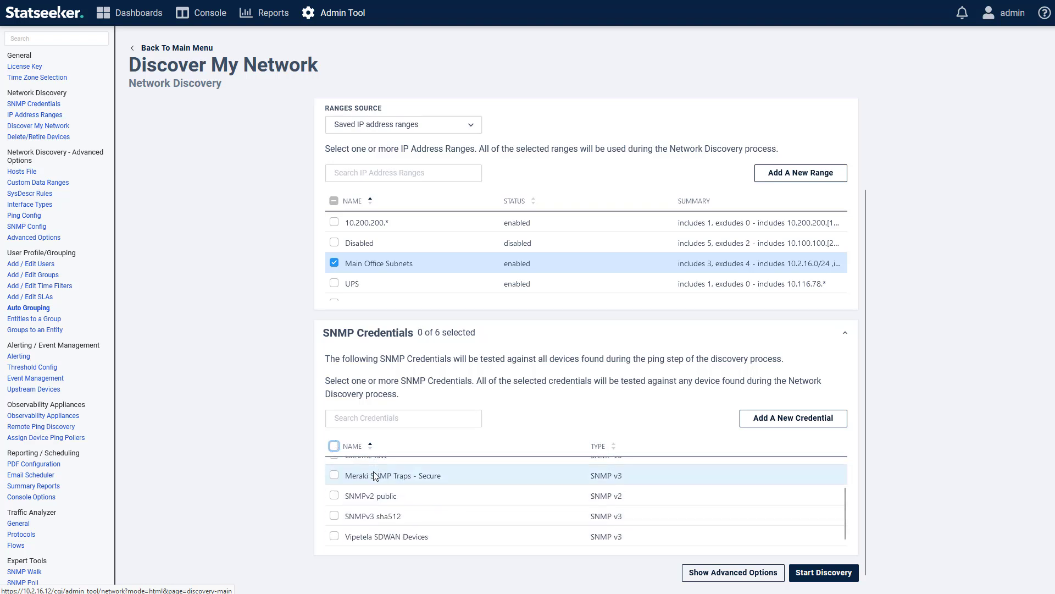
pyautogui.click(334, 495)
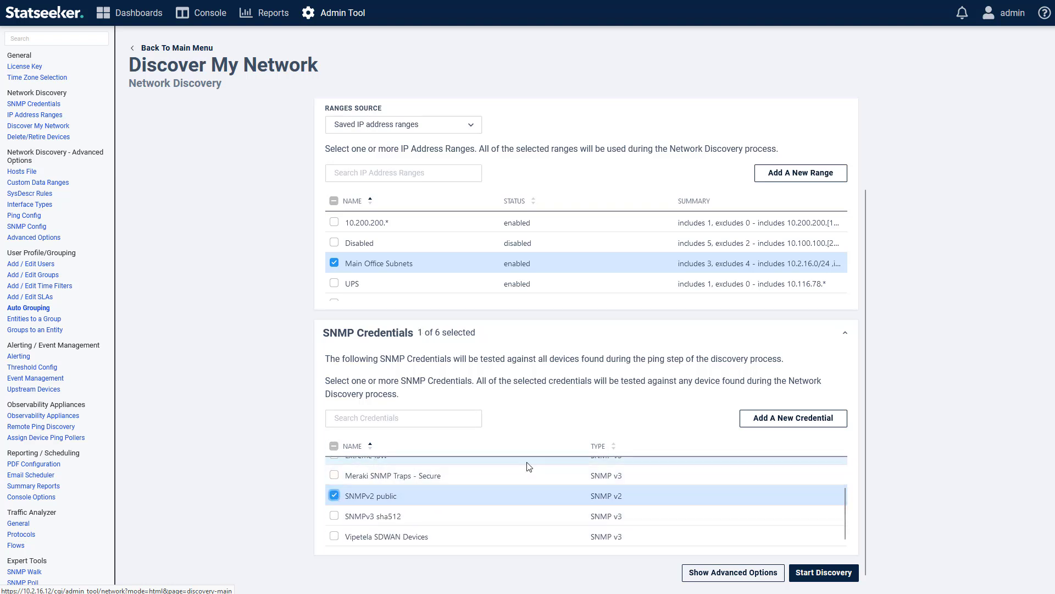
# - Reveal the advanced discovery options and start the network discovery
pyautogui.click(733, 574)
pyautogui.scroll(-2, 544, 433)
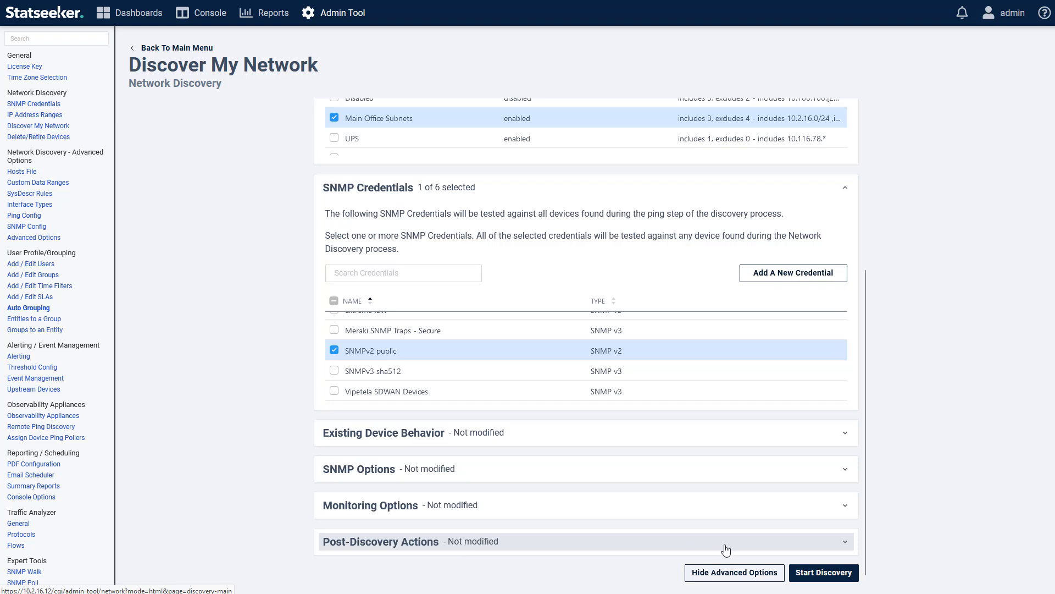
pyautogui.click(812, 577)
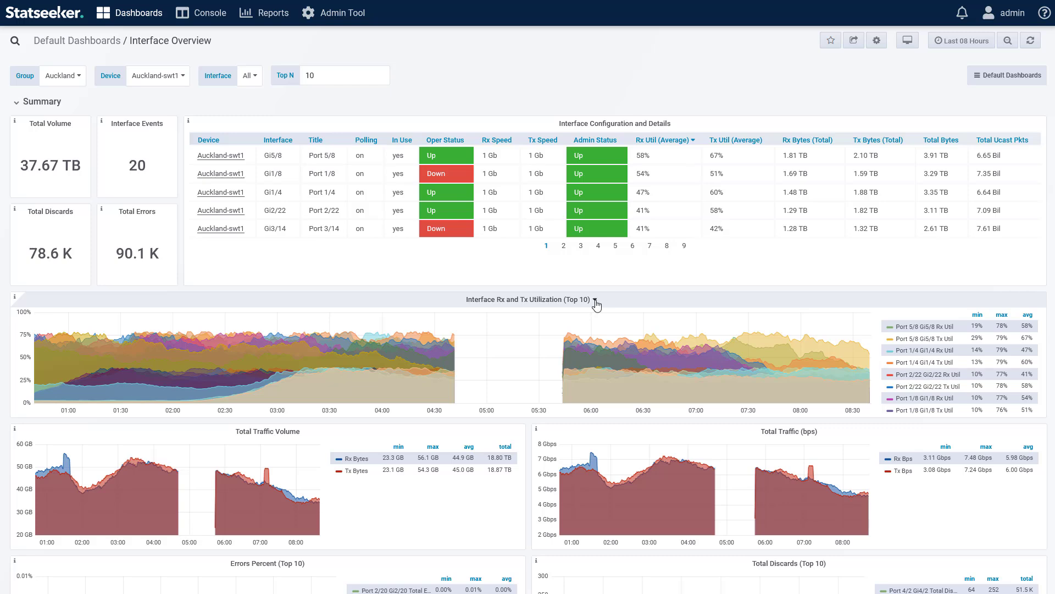
pyautogui.click(594, 303)
pyautogui.click(568, 316)
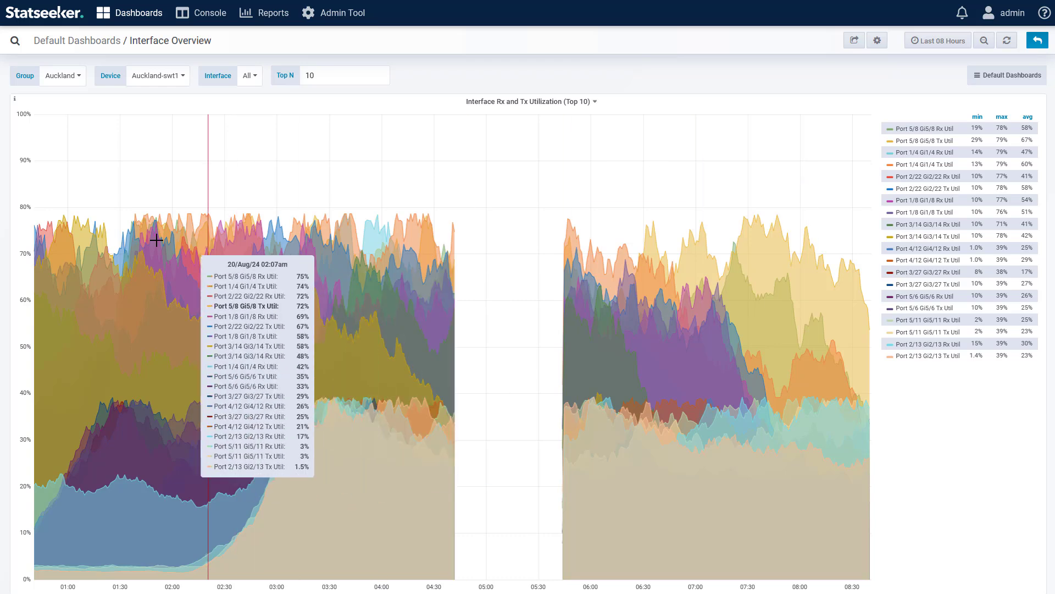
pyautogui.moveTo(150, 236); pyautogui.dragTo(295, 236)
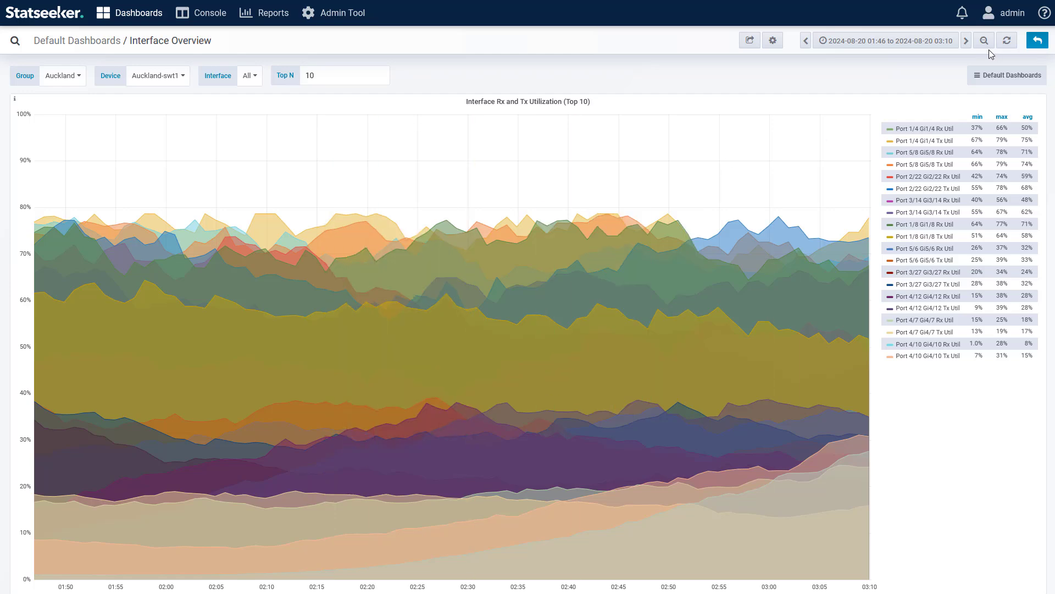
# - View the utilization graph for the last 14 days and for the last 60 days
pyautogui.click(878, 42)
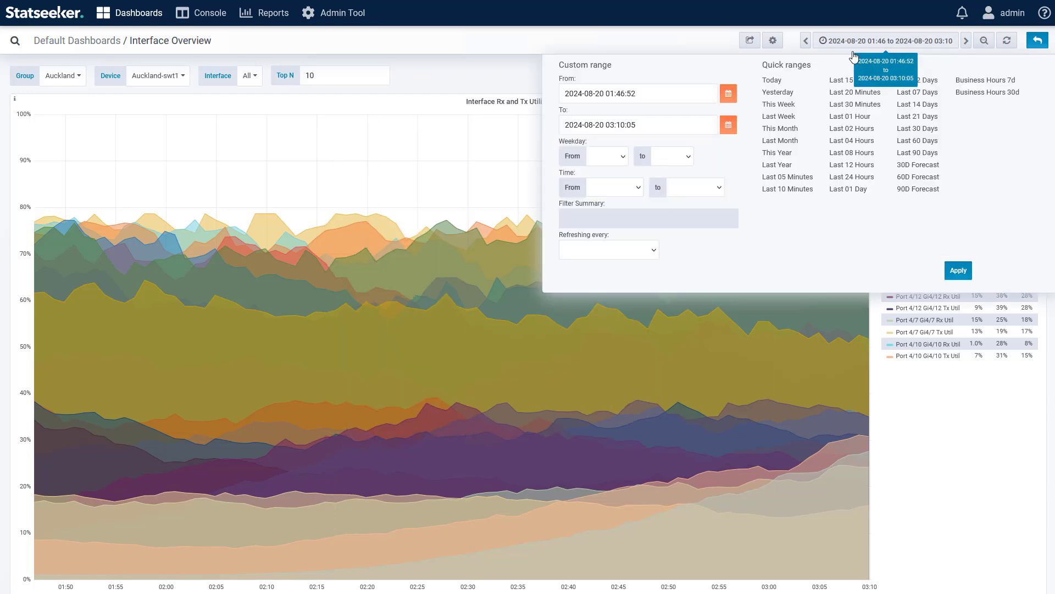
pyautogui.click(911, 106)
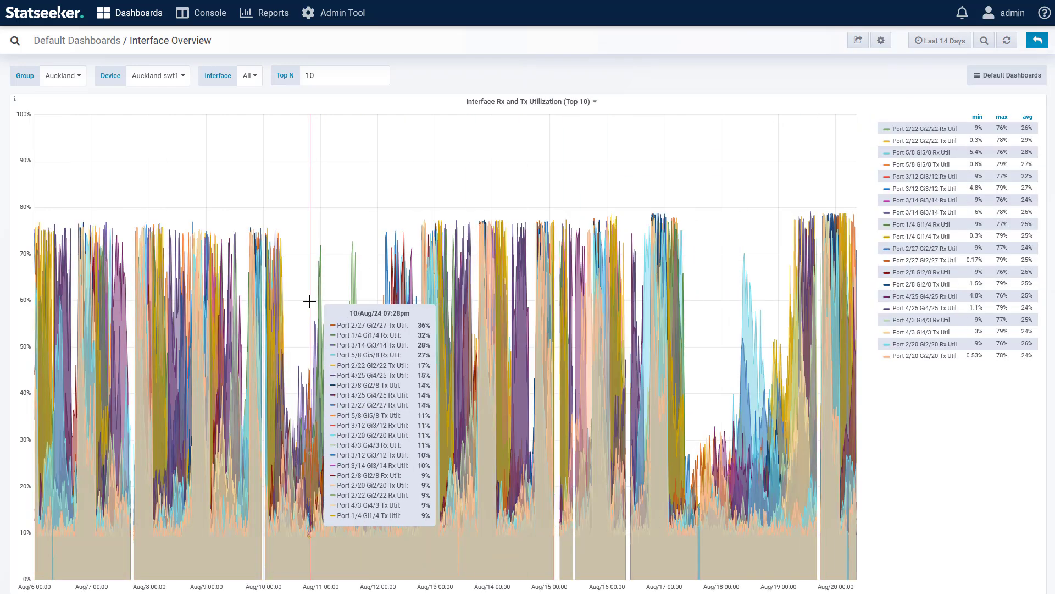
pyautogui.click(931, 44)
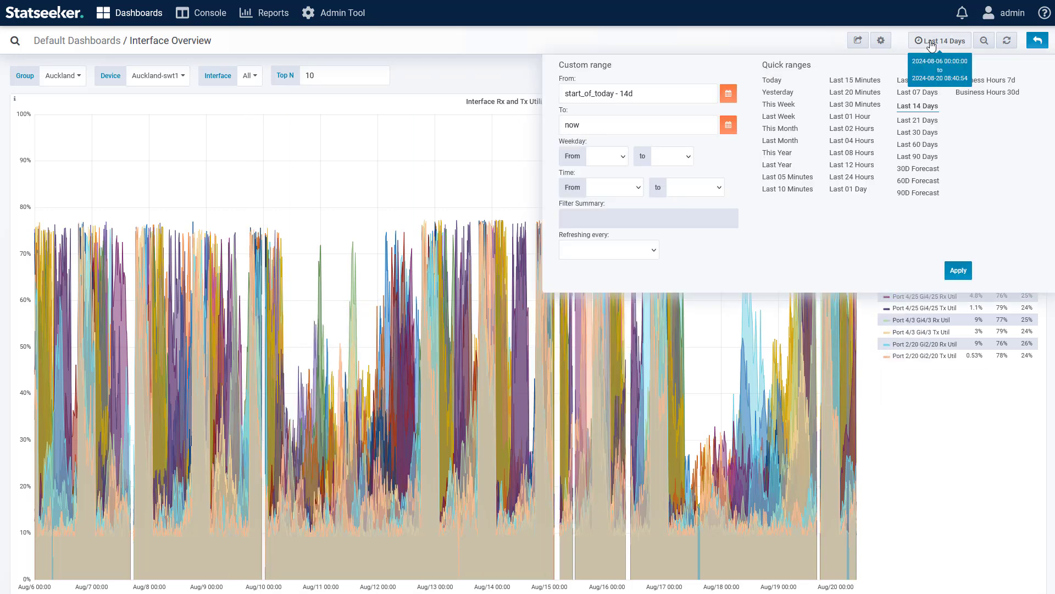
pyautogui.click(918, 145)
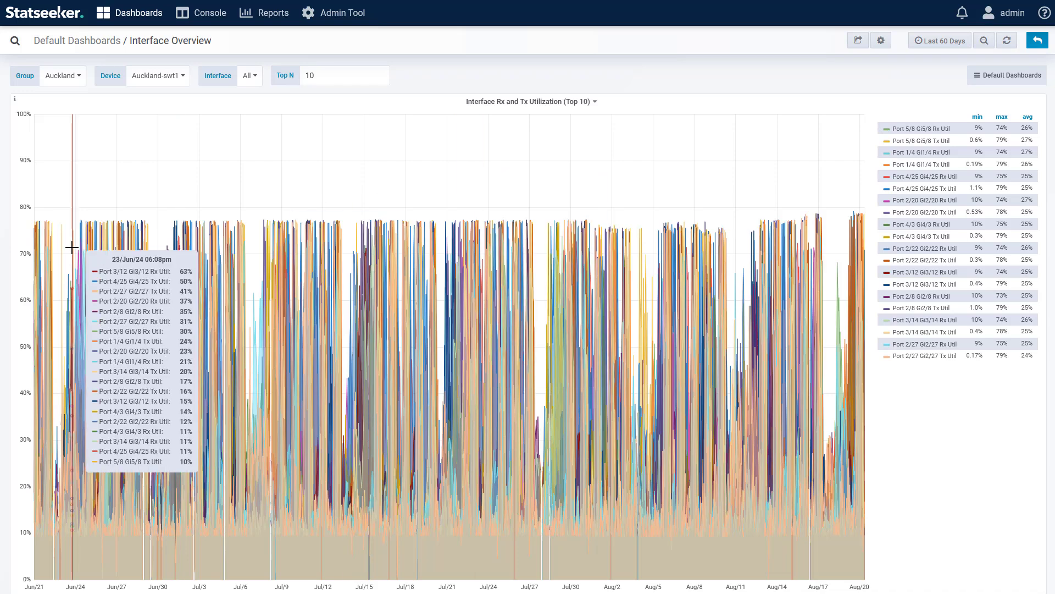
pyautogui.moveTo(72, 242); pyautogui.dragTo(146, 239)
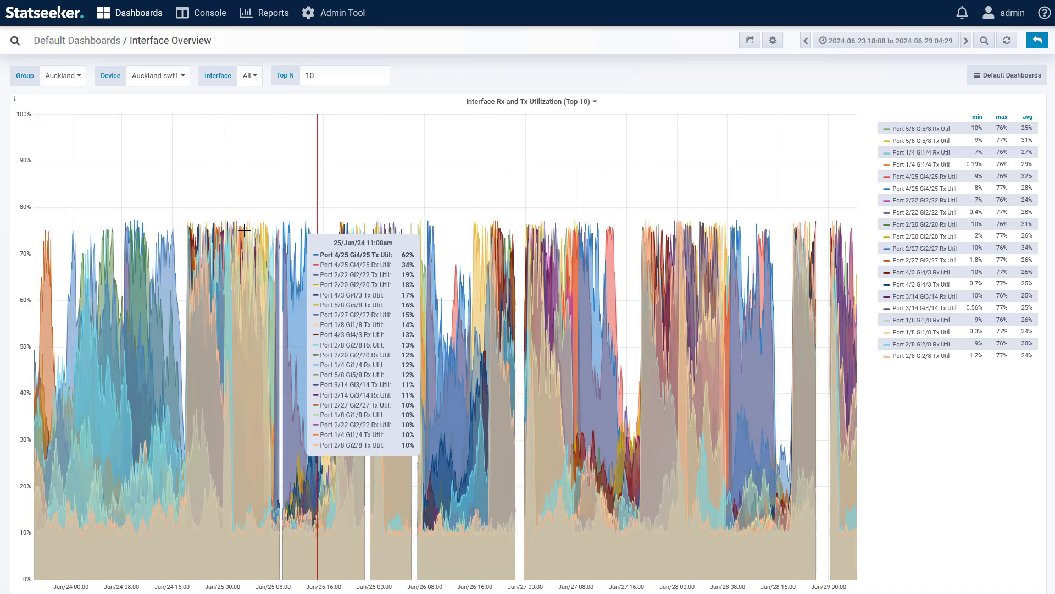
pyautogui.moveTo(190, 233); pyautogui.dragTo(274, 235)
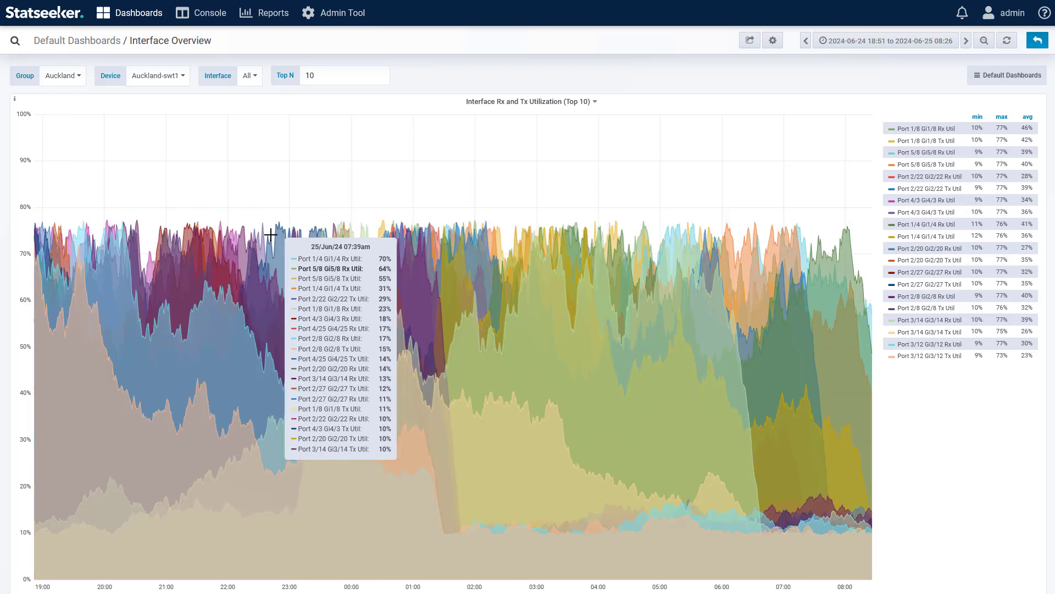
pyautogui.moveTo(190, 241); pyautogui.dragTo(313, 240)
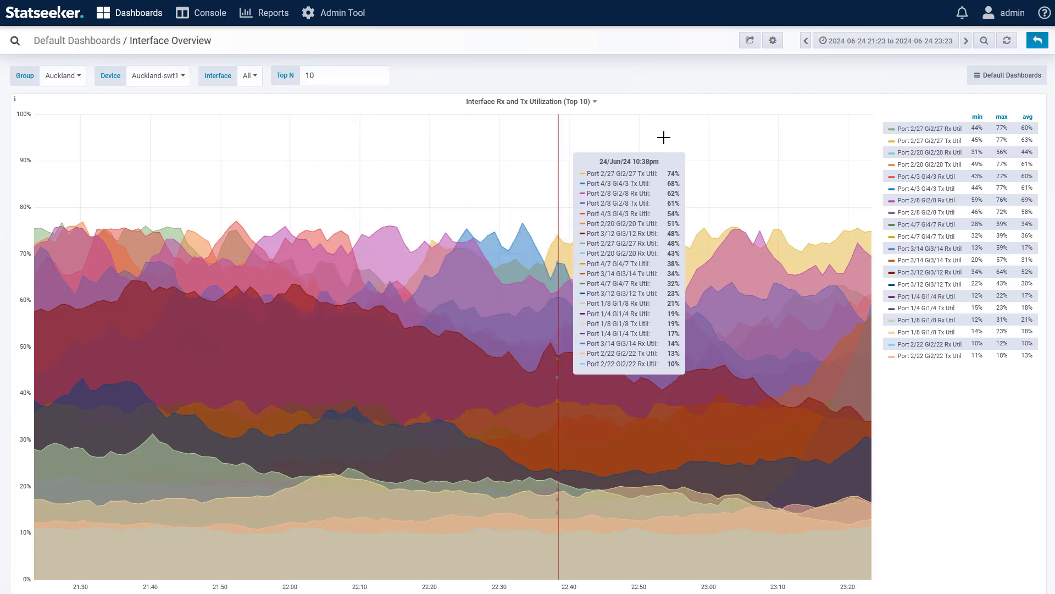
# - Reset the graph to the last 60 days, then apply a custom range starting at start_of_today - 730d
pyautogui.click(924, 47)
pyautogui.click(925, 149)
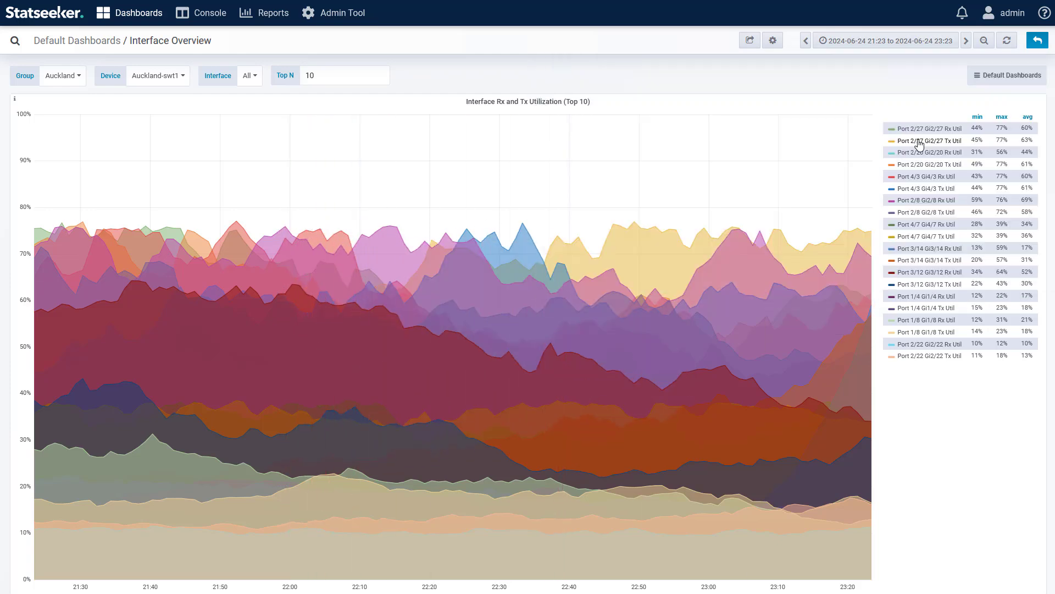
pyautogui.click(941, 40)
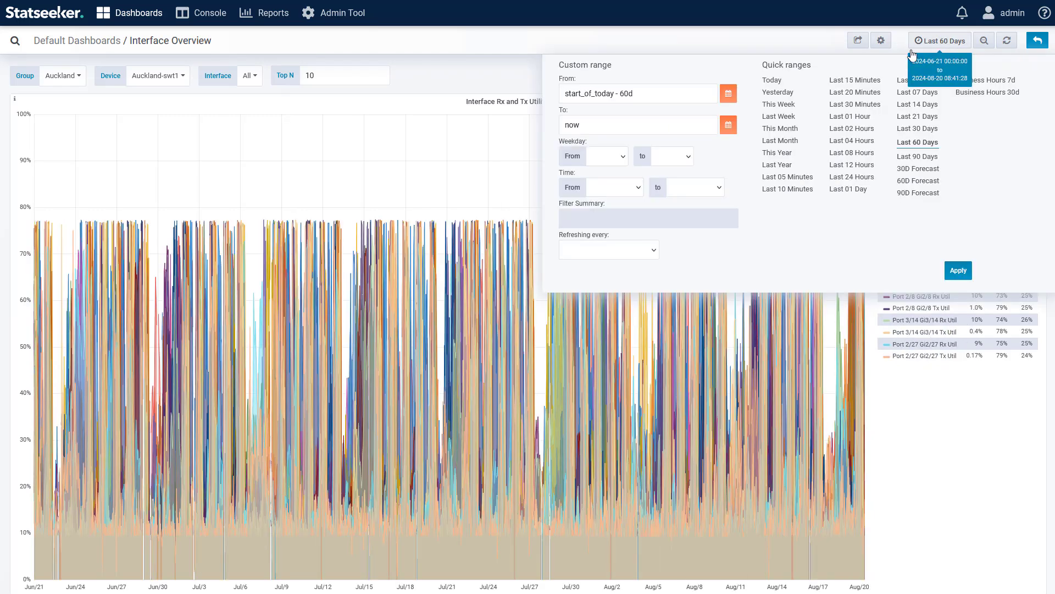
pyautogui.moveTo(620, 94); pyautogui.dragTo(628, 93)
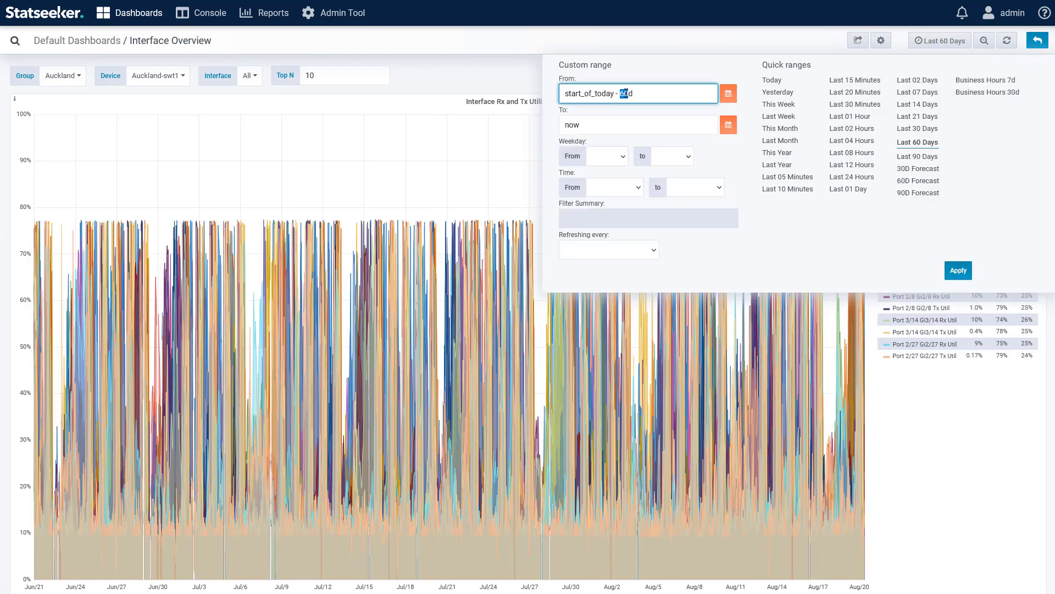
pyautogui.write('730')
pyautogui.click(958, 271)
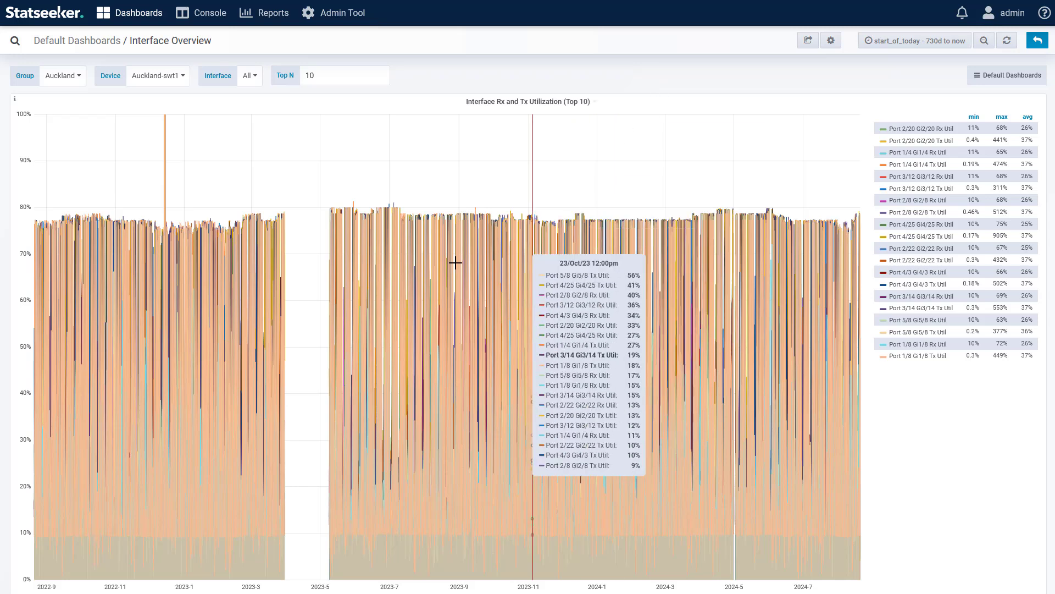
pyautogui.moveTo(88, 236); pyautogui.dragTo(89, 238)
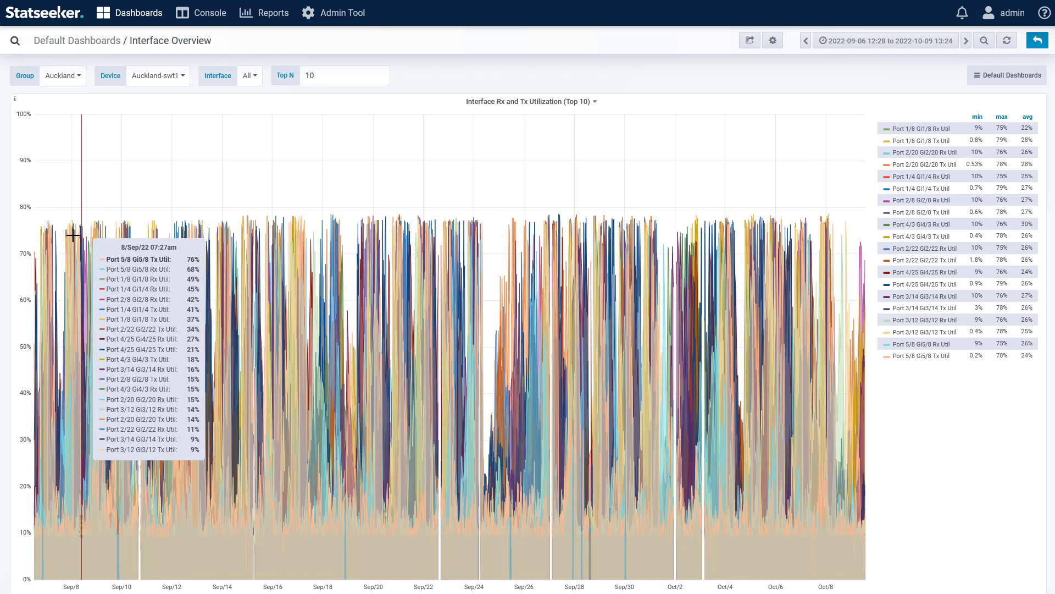
pyautogui.moveTo(70, 237); pyautogui.dragTo(100, 239)
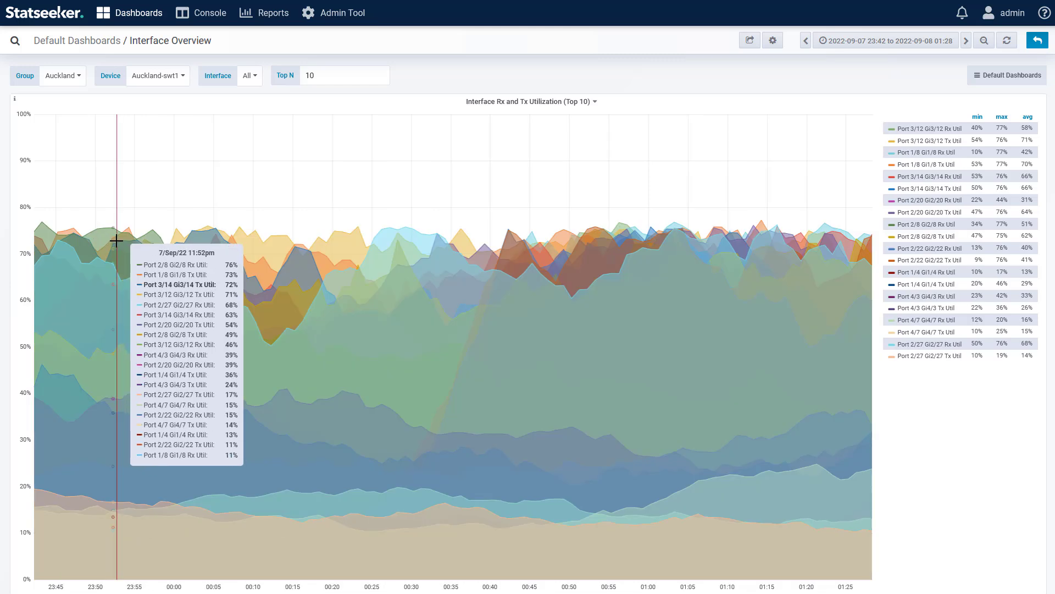